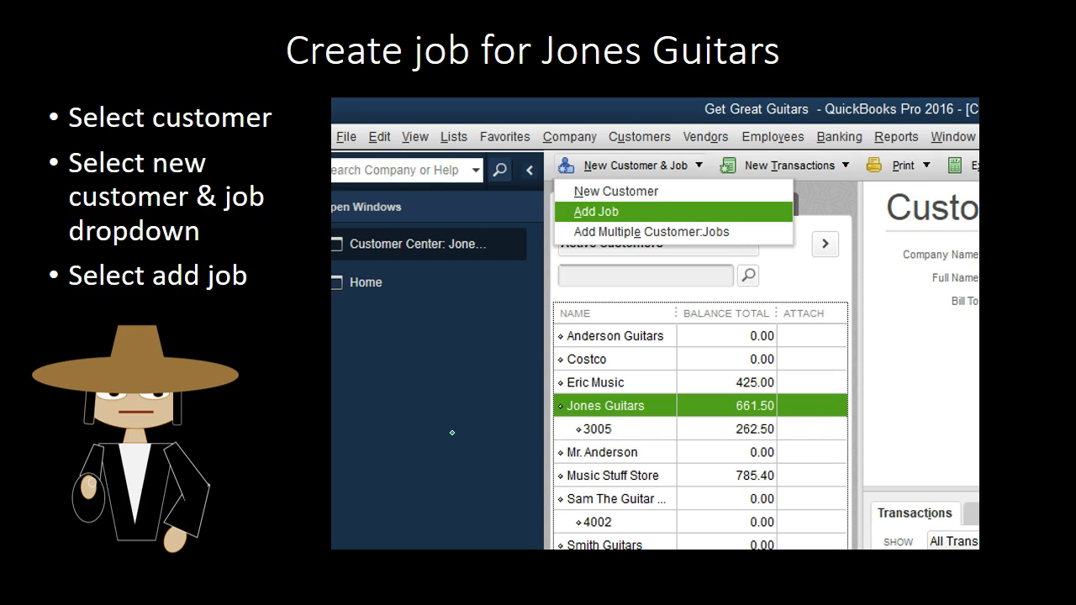
key("Right")
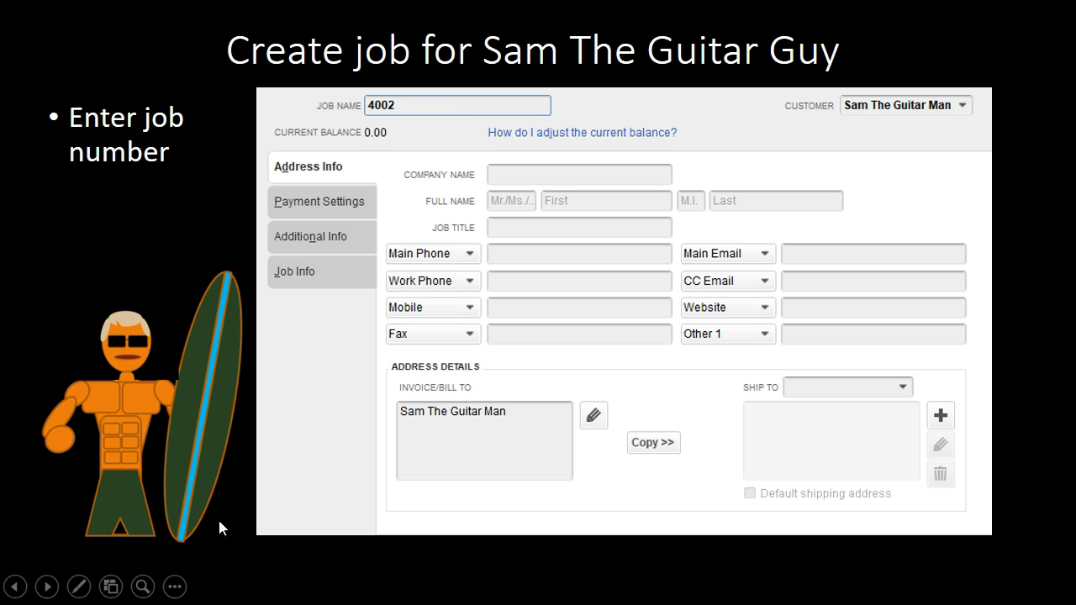
- Switch to the Excel workbook 7.65 Set up Jobs.xlsx and examine Accounts Receivable in the trial balance and the general ledger
key("alt+Tab")
left_click(156, 404)
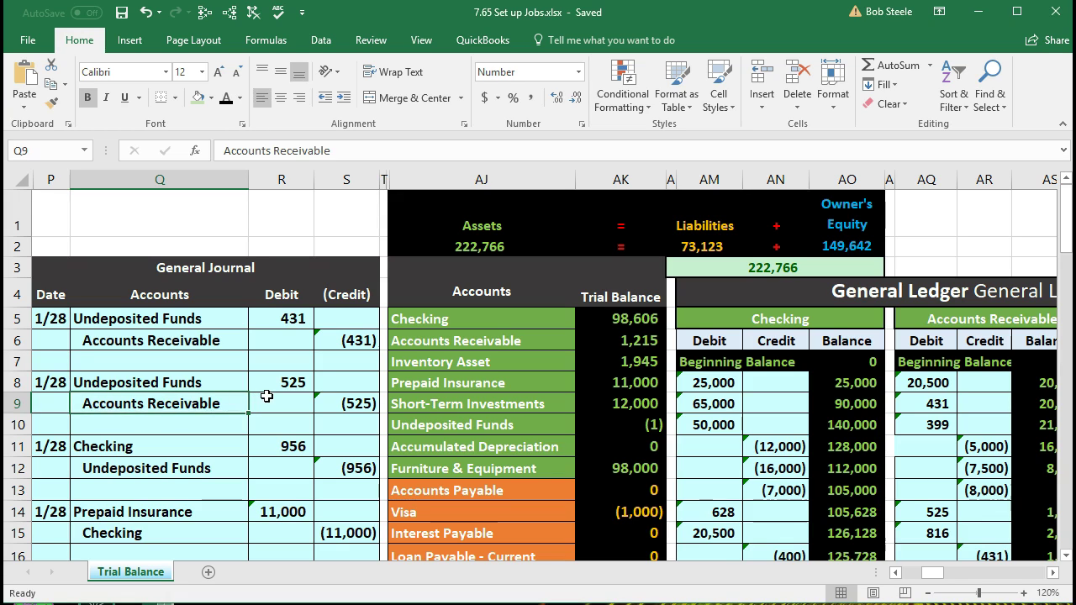
left_click(588, 341)
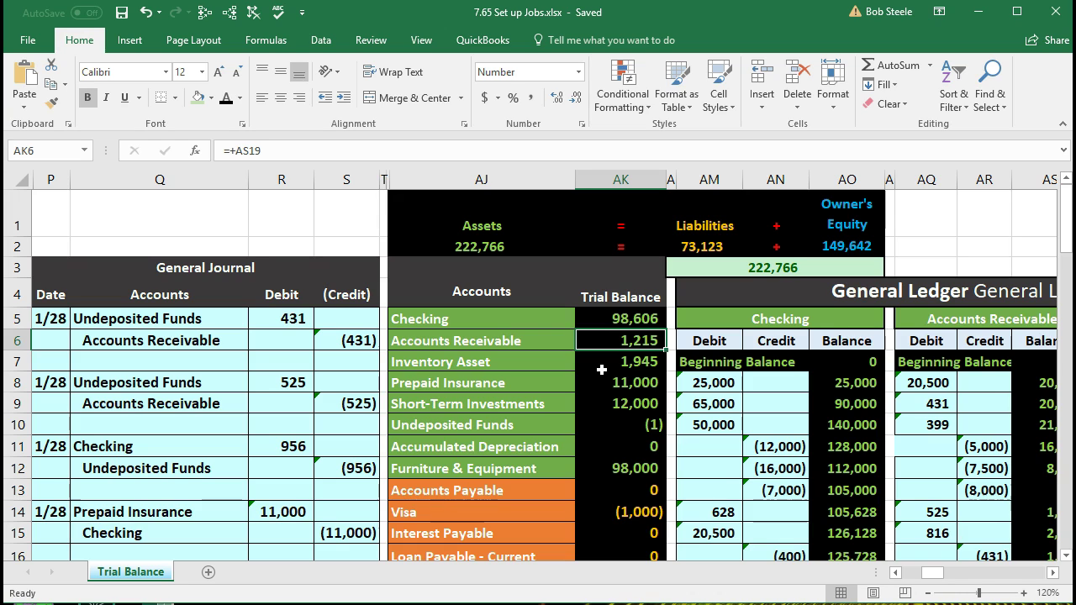
key("Right")
key("Right")
key("Right")
key("Right")
key("Right")
key("Right")
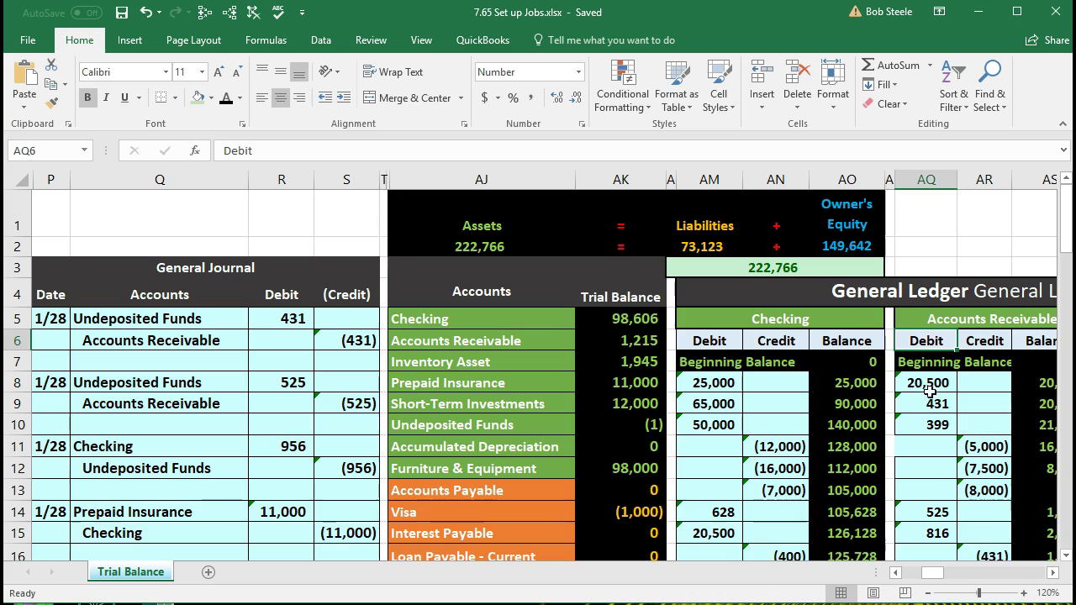
- Go from Accounts Receivable in the trial balance across the general ledger, balance sheet and inventory records to the Accounts Receivable Subsidiary Ledger By Customer
left_click(604, 341)
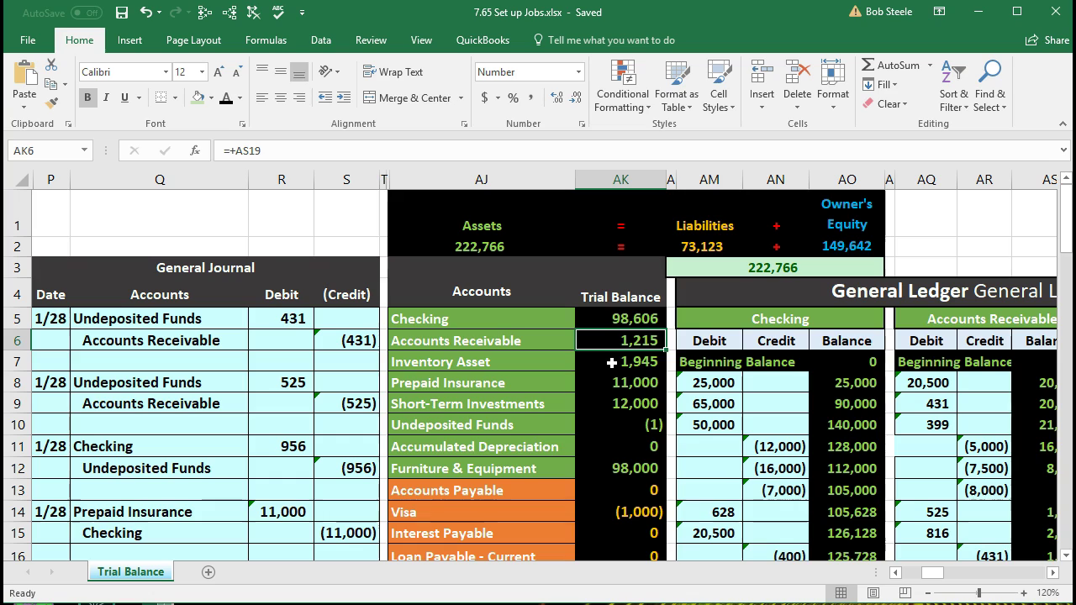
key("Right")
key("Right")
key("Right")
key("Right")
key("Right")
key("Right")
key("Right")
key("Right")
key("Right")
key("Right")
key("Right")
key("Right")
key("Right")
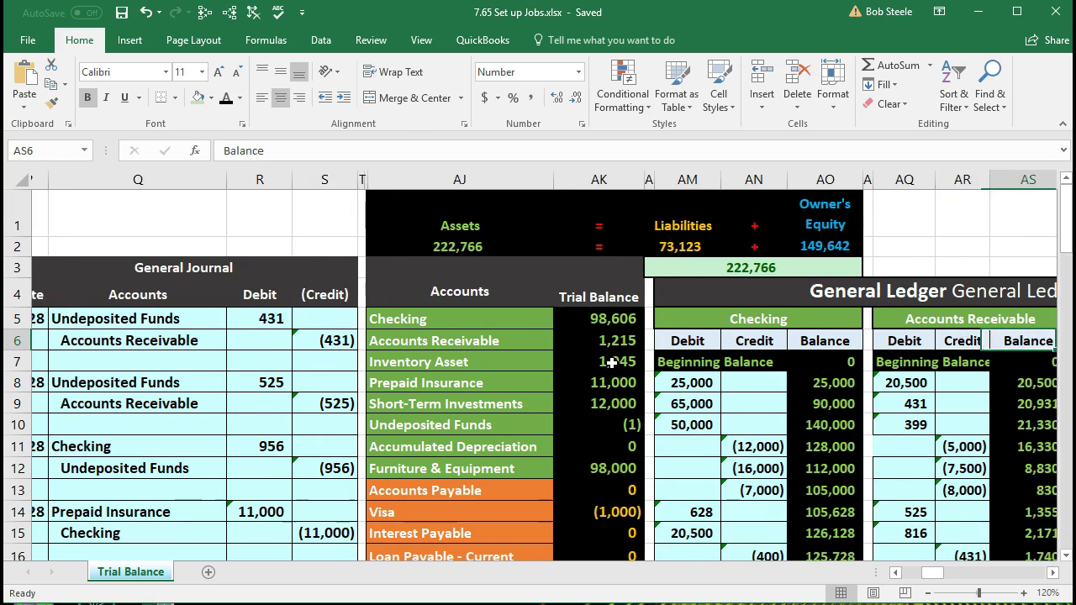
key("Right")
key("Right")
key("Right")
key("Right")
key("Right")
key("Right")
key("Right")
key("Right")
key("Right")
key("Right")
key("Right")
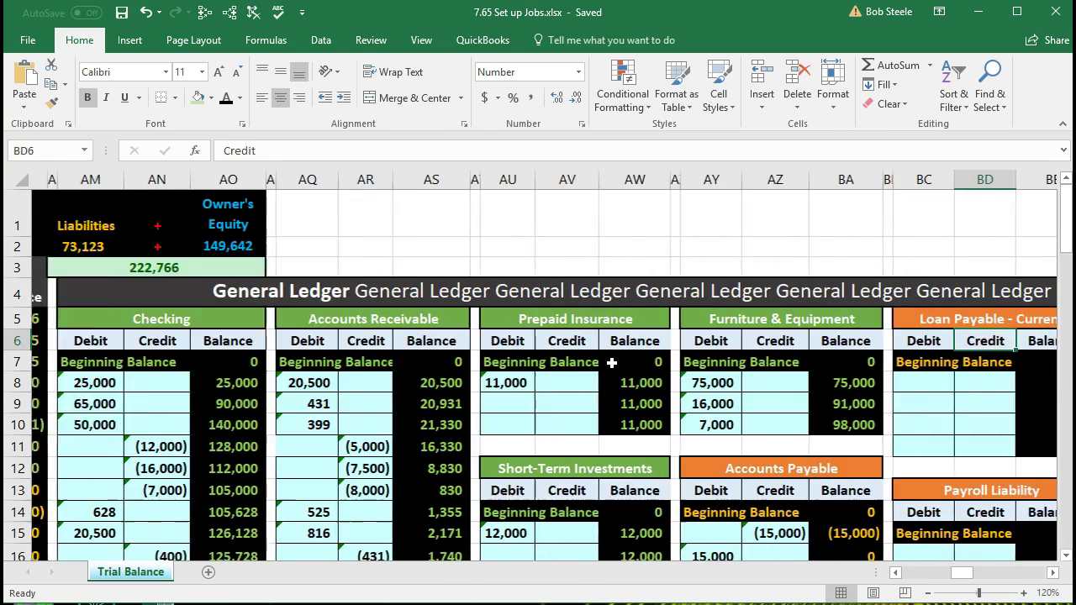
key("Right")
key("Right")
key("Right")
key("Right")
key("Right")
key("Right")
key("Right")
key("Right")
key("Right")
key("Right")
key("Right")
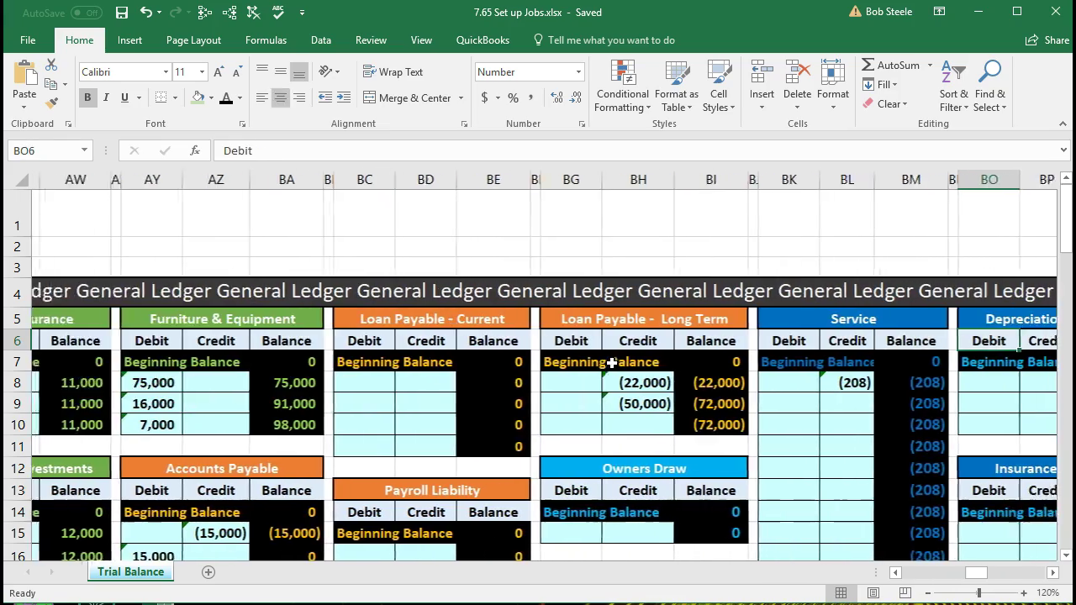
key("Right")
key("Right")
key("Right")
key("Right")
key("Right")
key("Right")
key("Right")
key("Right")
key("Right")
key("Right")
key("Right")
key("Right")
key("Right")
key("Right")
key("Right")
key("Right")
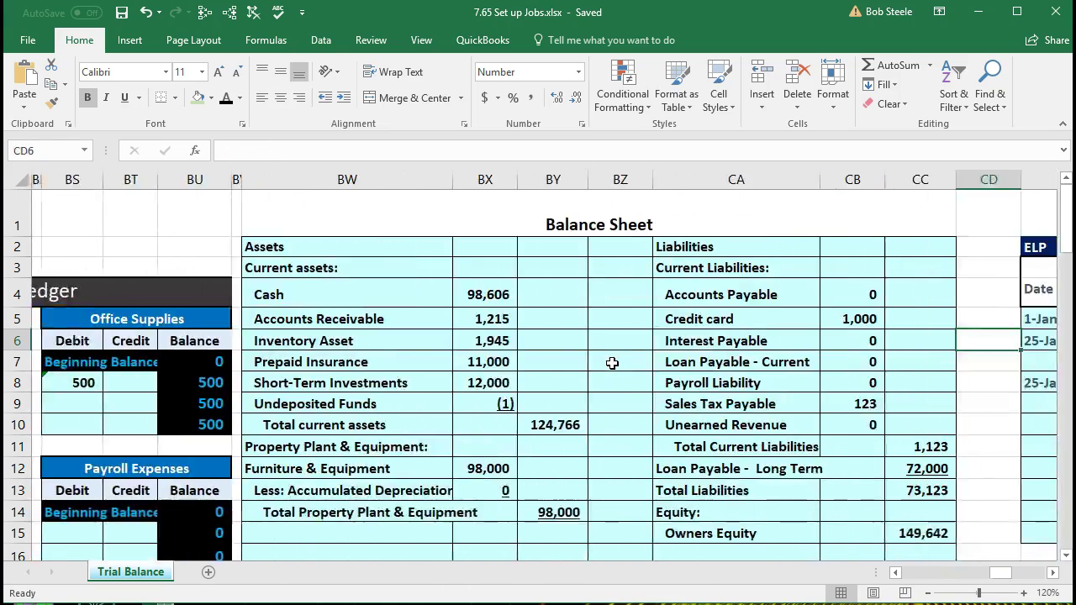
key("Right")
key("Right")
key("Right")
key("Right")
key("Right")
key("Right")
key("Right")
key("Right")
key("Right")
key("Right")
key("Right")
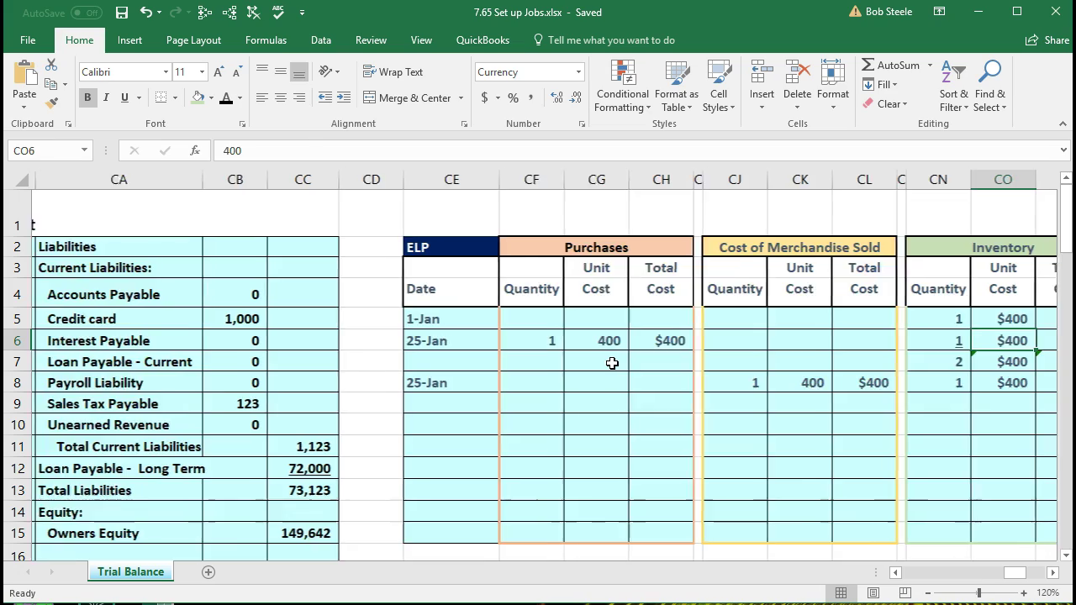
key("Right")
key("Right")
key("Right")
key("Right")
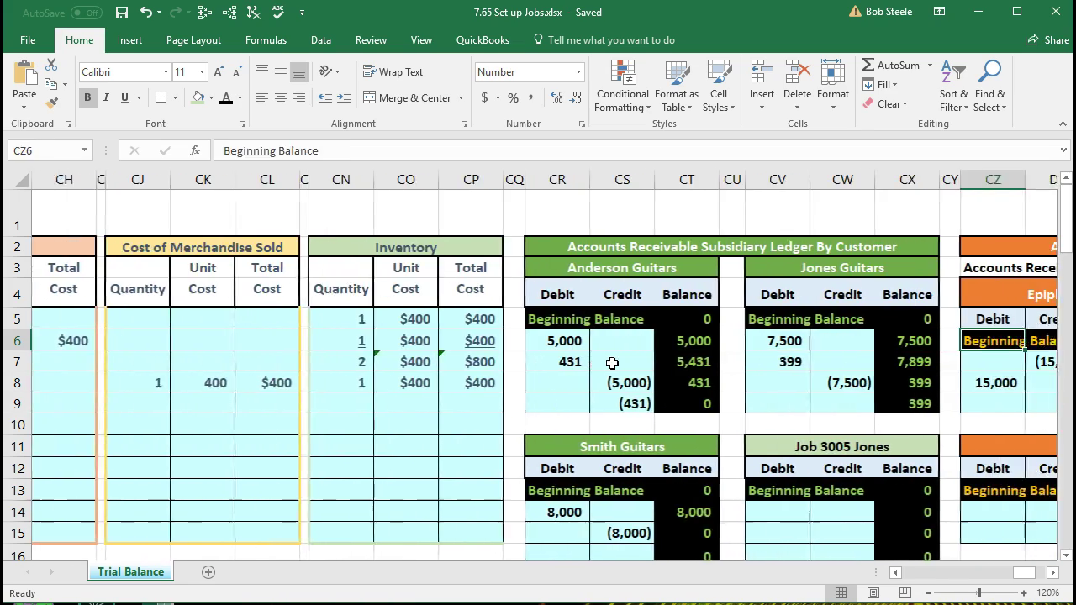
- Inspect the formula in CX40 behind the Total AR subsidiary ledger by customer, leaving it as it is
scroll(612, 363, "down", 2)
scroll(612, 363, "down", 7)
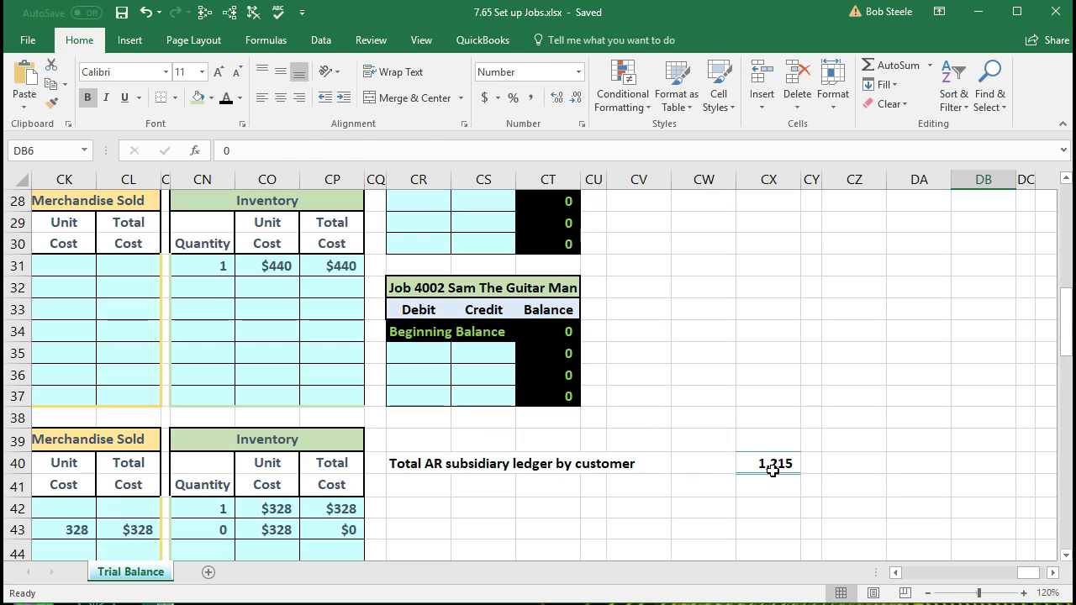
left_click(771, 468)
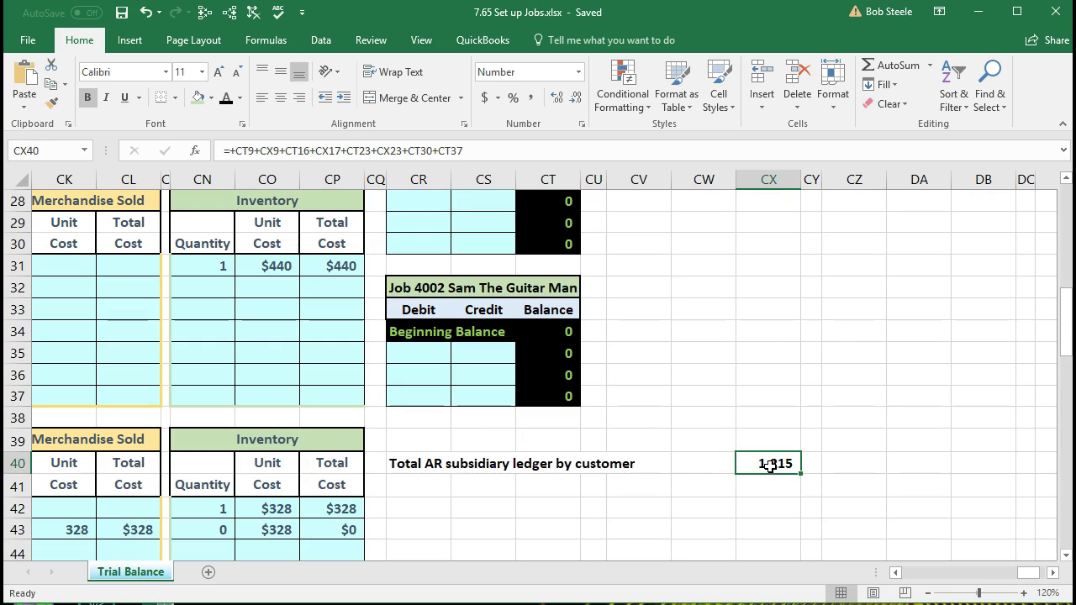
double_click(773, 465)
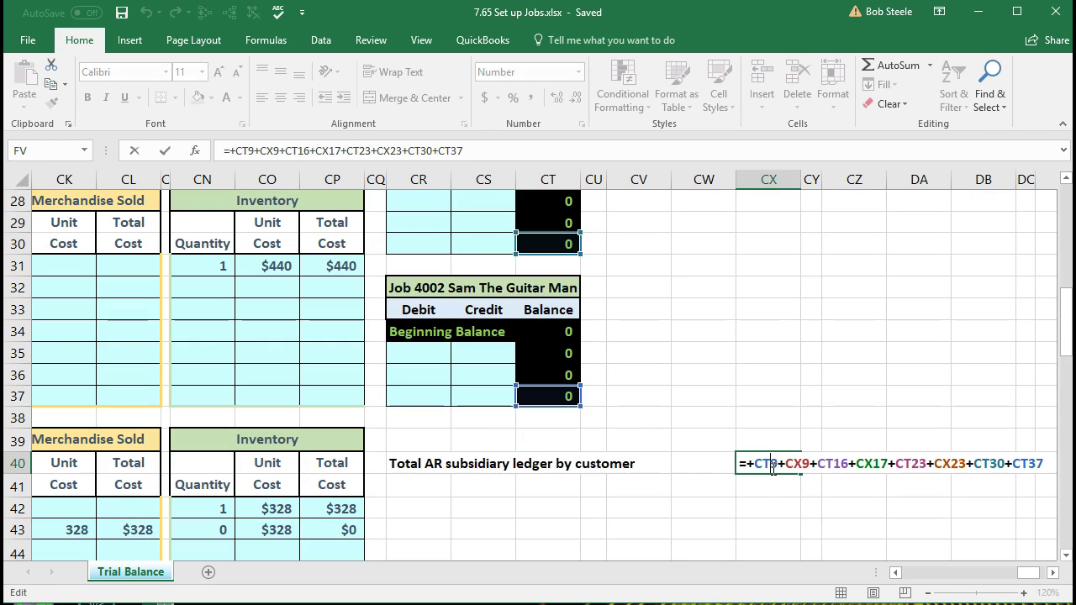
key("Return")
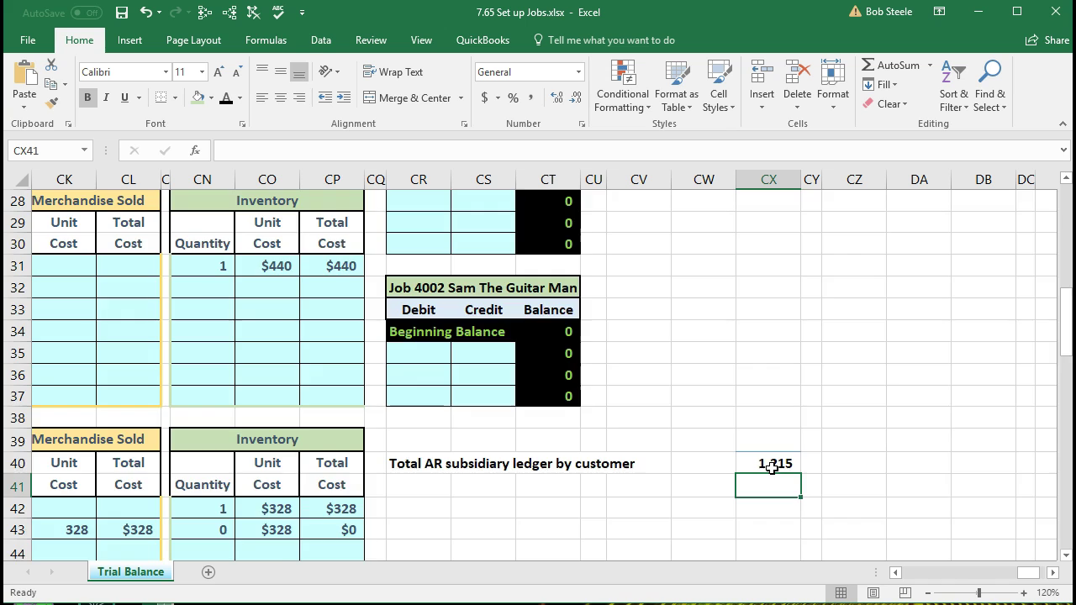
- Examine the Jones Guitars customer ledger in the accounts receivable subsidiary ledger
scroll(772, 469, "up", 5)
scroll(772, 468, "up", 4)
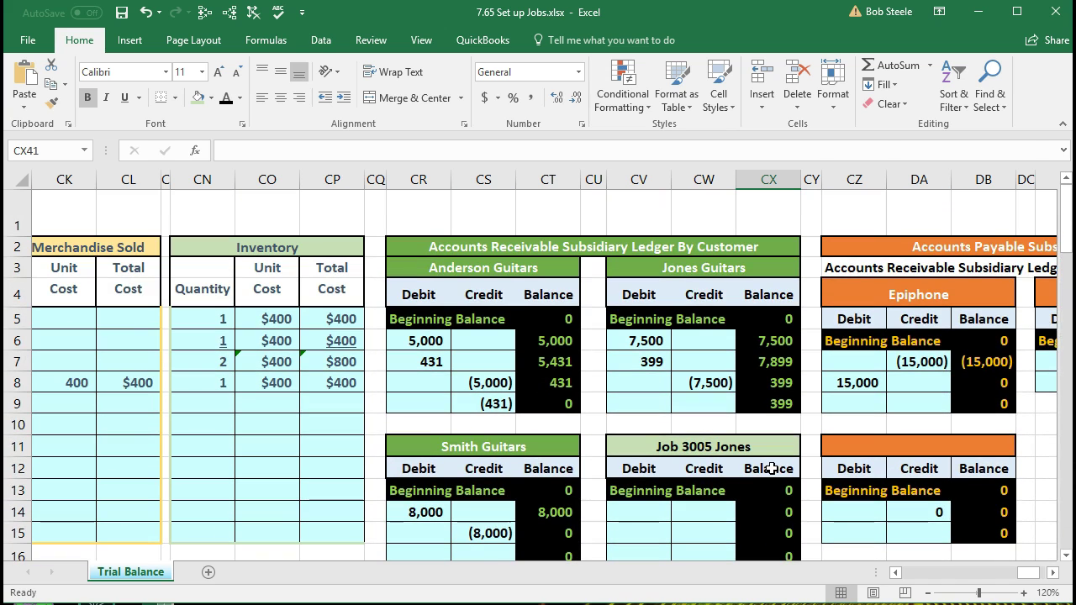
left_click(641, 268)
left_click_drag(642, 269, 759, 394)
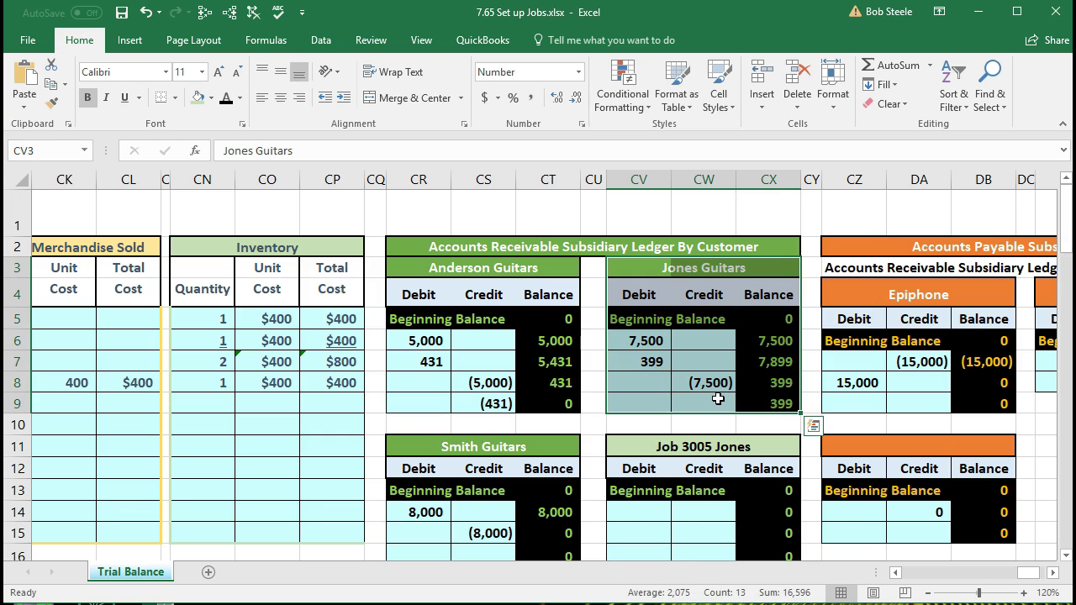
left_click(638, 391)
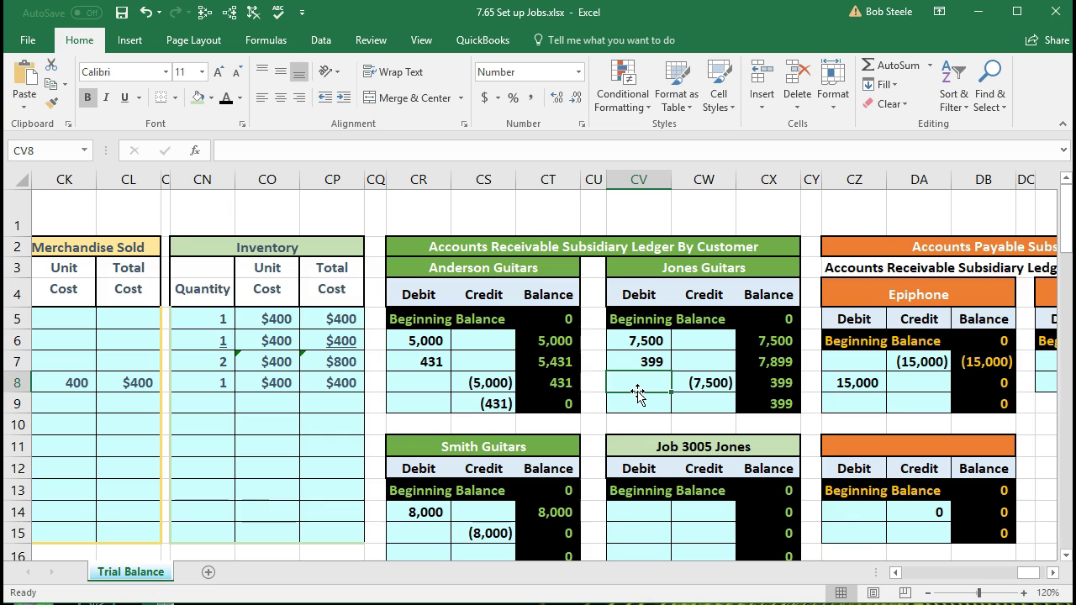
- Examine the Job 3005 Jones ledger and compare it with the Jones Guitars customer ledger above it
scroll(637, 395, "down", 1)
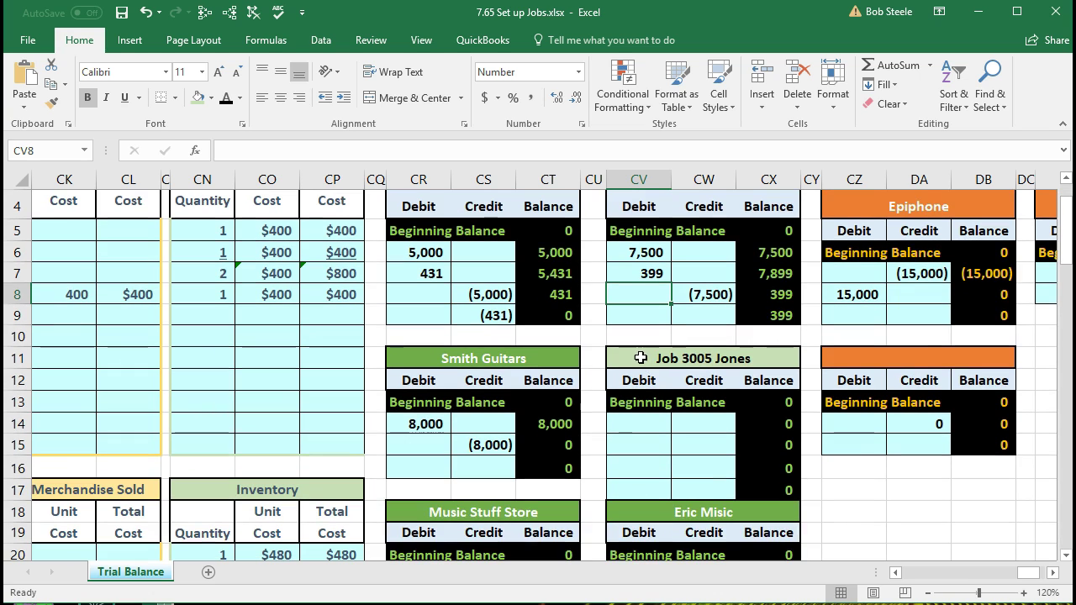
left_click_drag(641, 358, 758, 488)
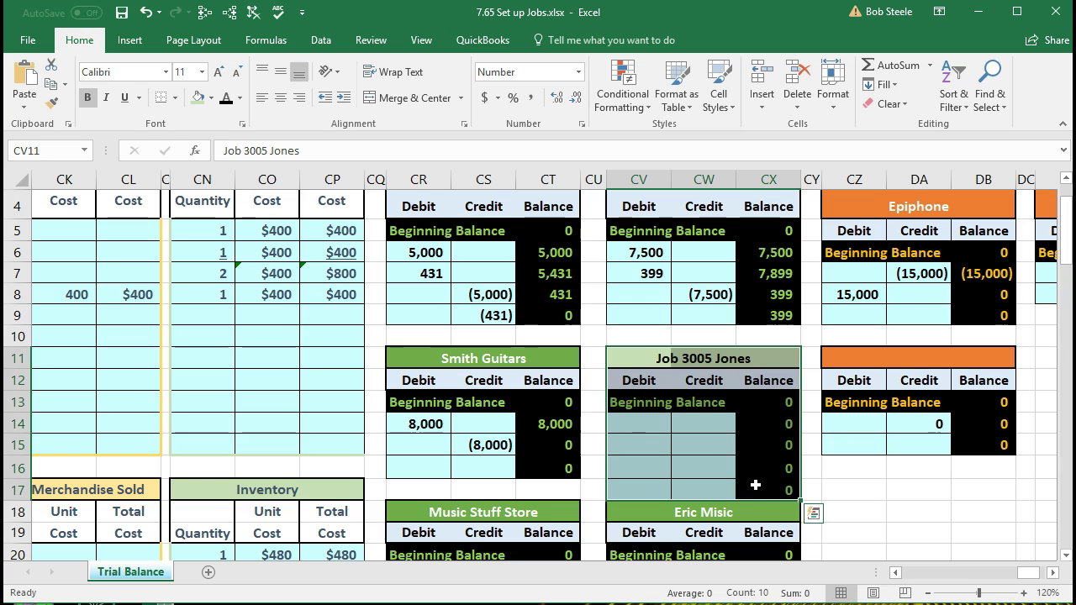
left_click(730, 470)
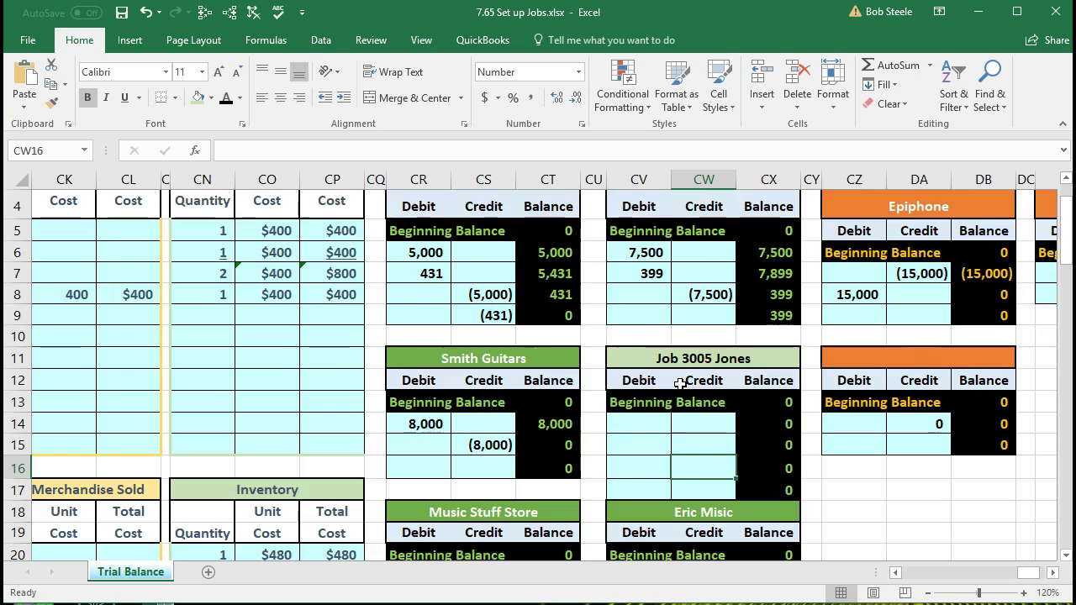
scroll(679, 384, "up", 1)
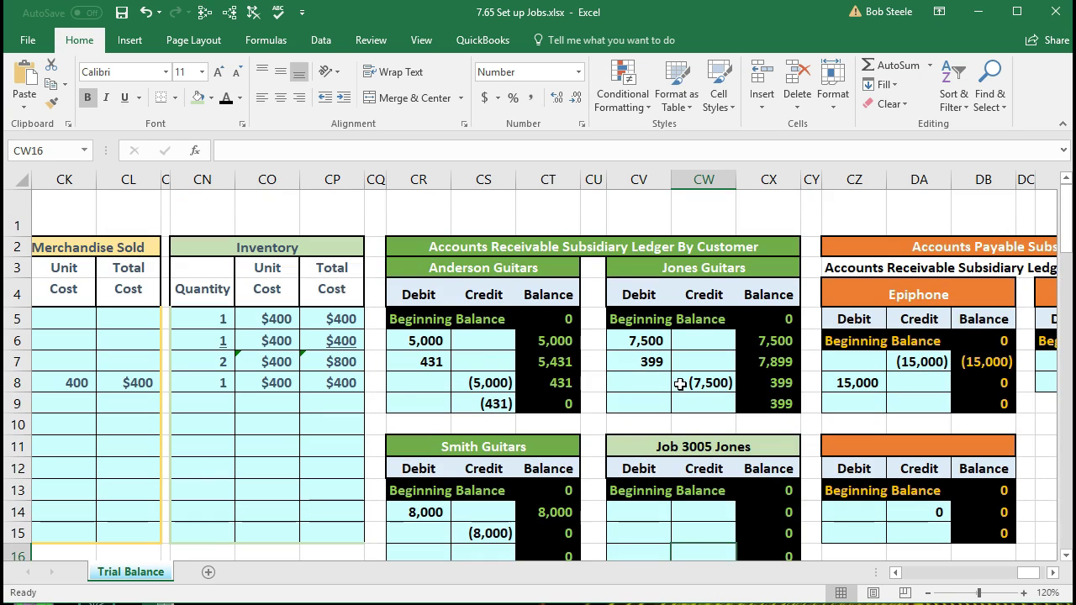
scroll(679, 384, "down", 1)
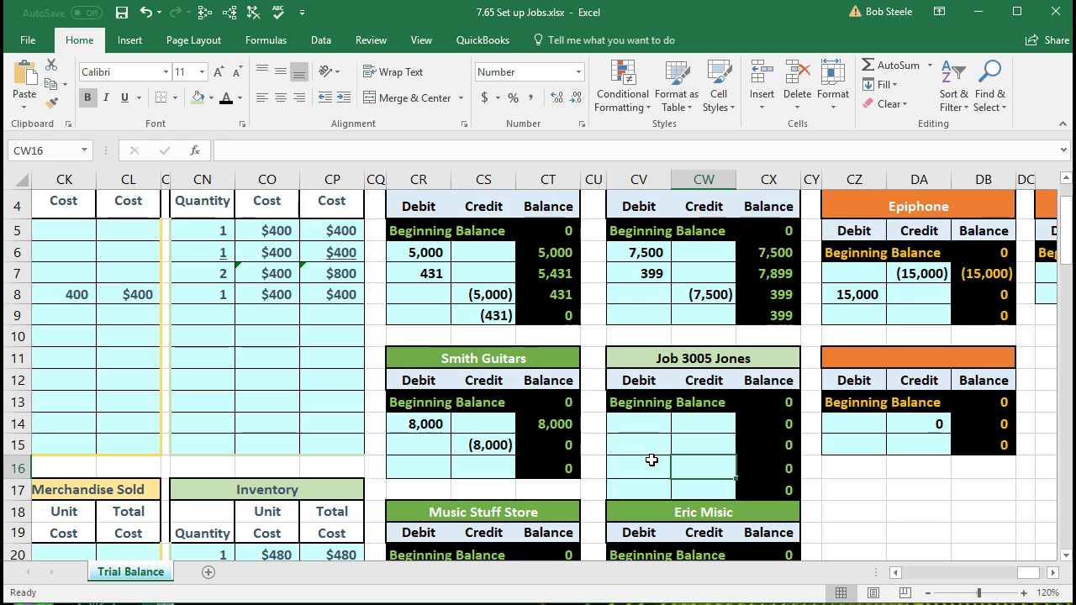
left_click(626, 447)
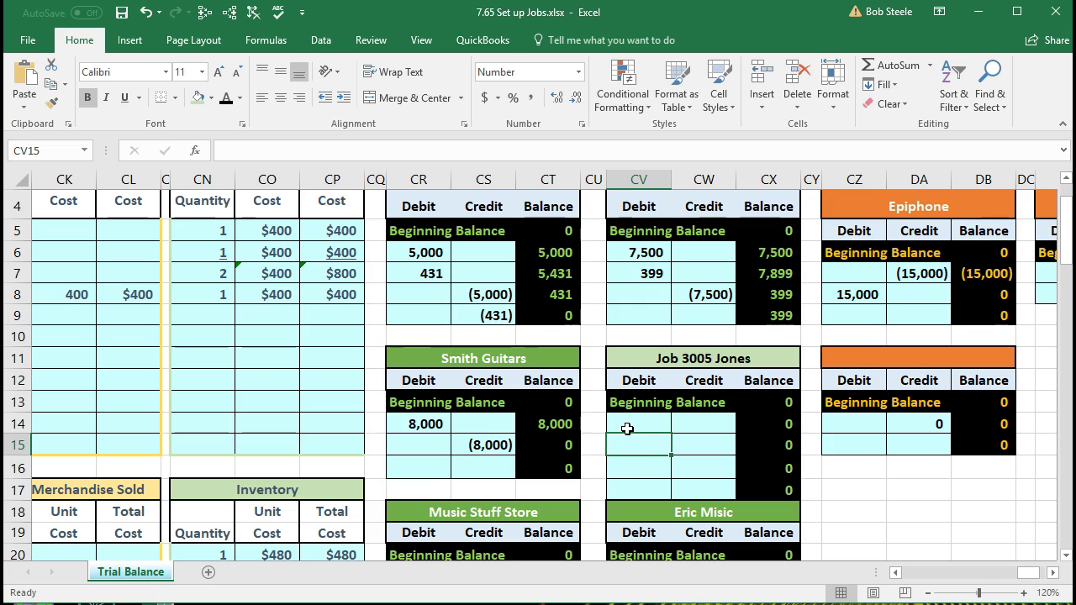
- Examine the Sam The Guitar Man customer ledger and the Job 4002 ledger beneath it
scroll(627, 429, "down", 1)
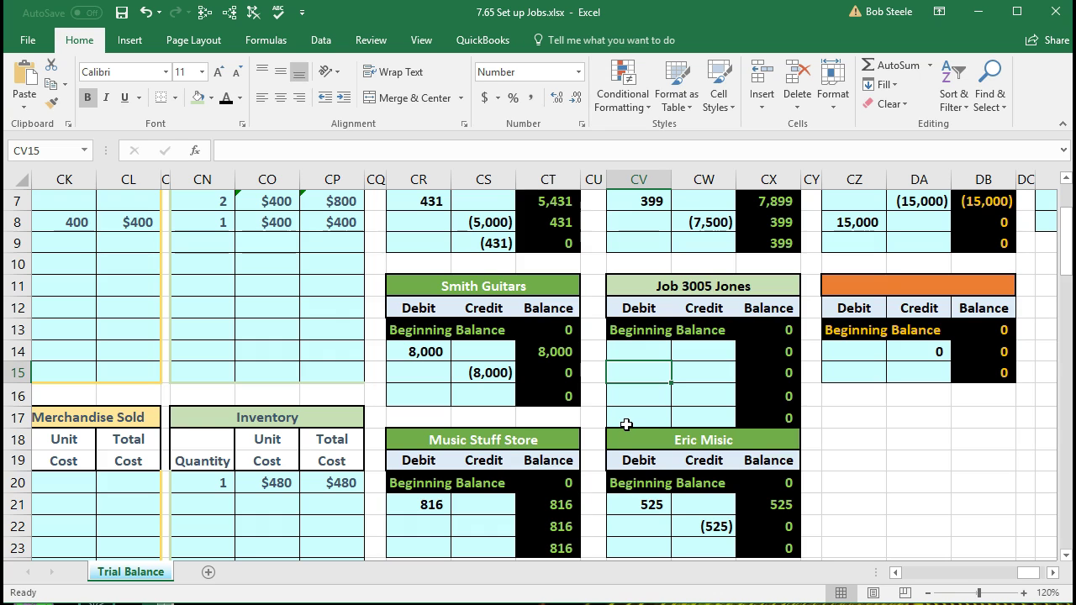
scroll(624, 424, "down", 1)
scroll(624, 423, "down", 4)
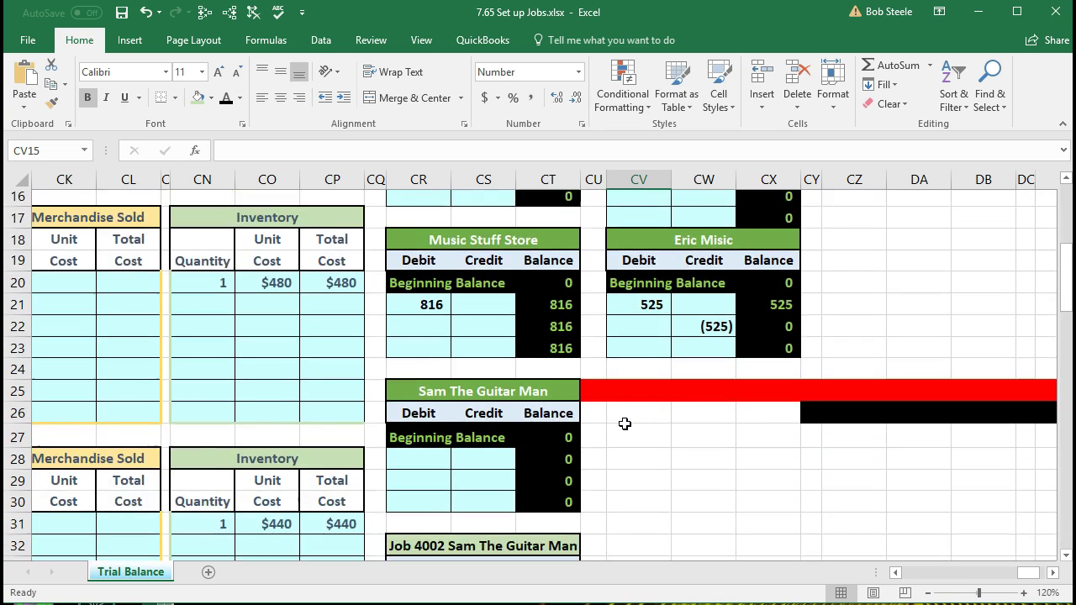
left_click(487, 316)
scroll(613, 380, "down", 1)
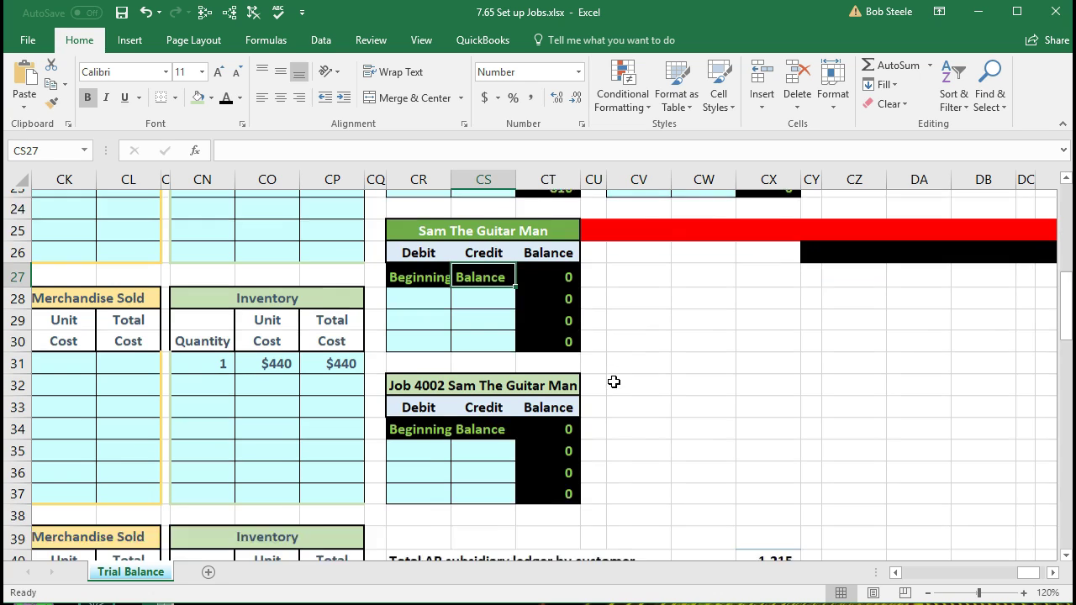